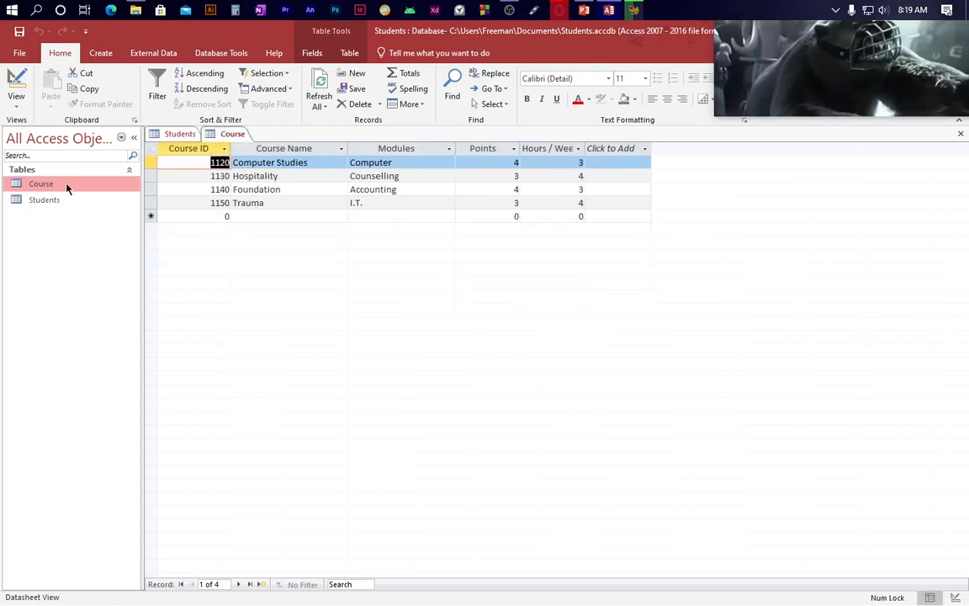
- Examine the Students and Course tables, comparing the Course ID values that both tables hold
click(70, 200)
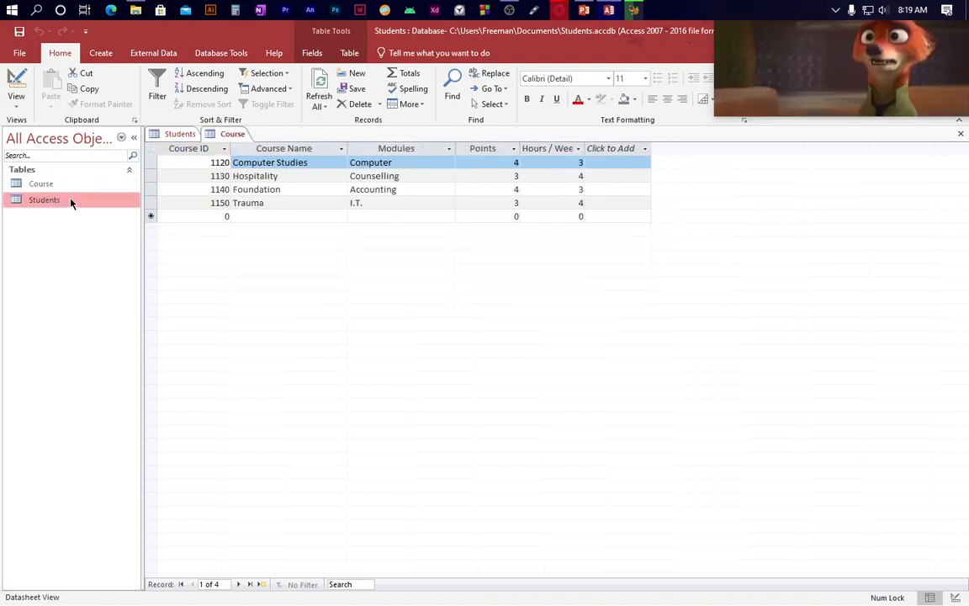
double_click(71, 201)
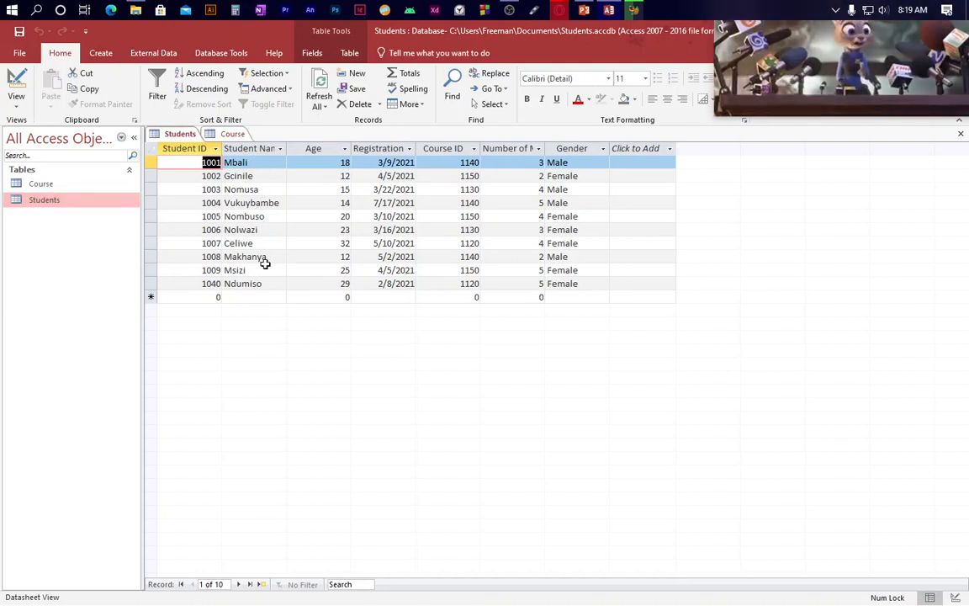
click(51, 184)
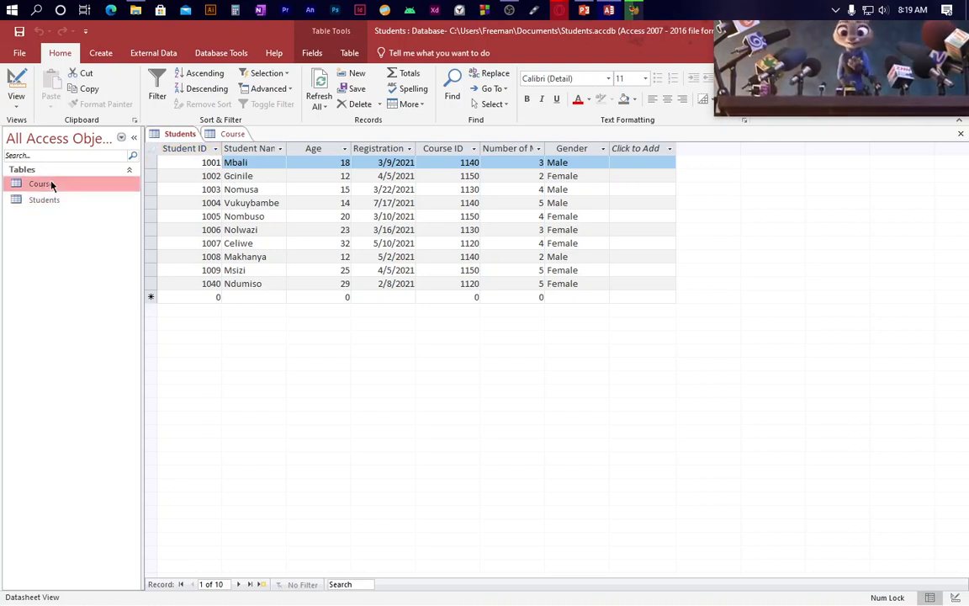
double_click(51, 184)
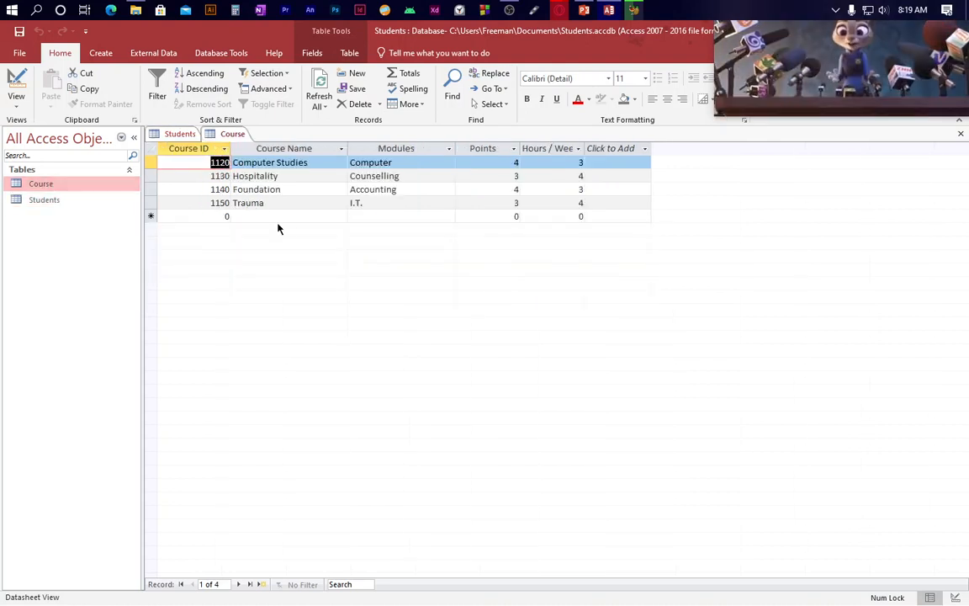
click(236, 162)
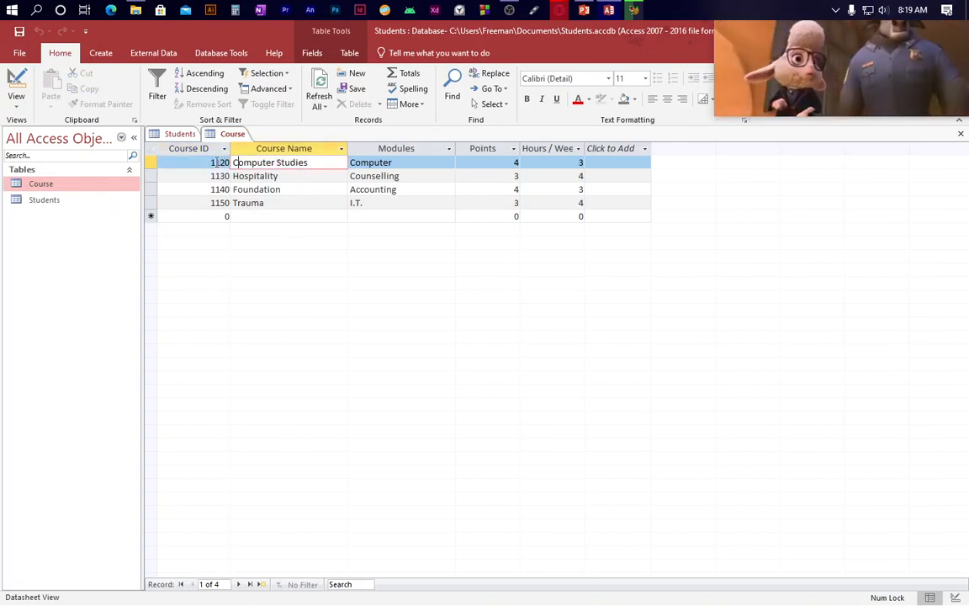
click(216, 162)
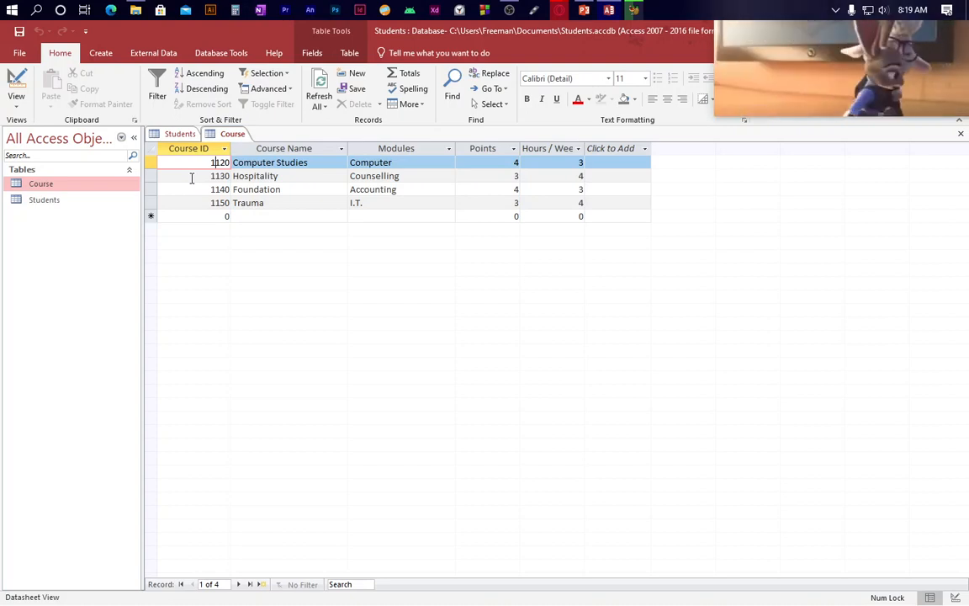
click(192, 178)
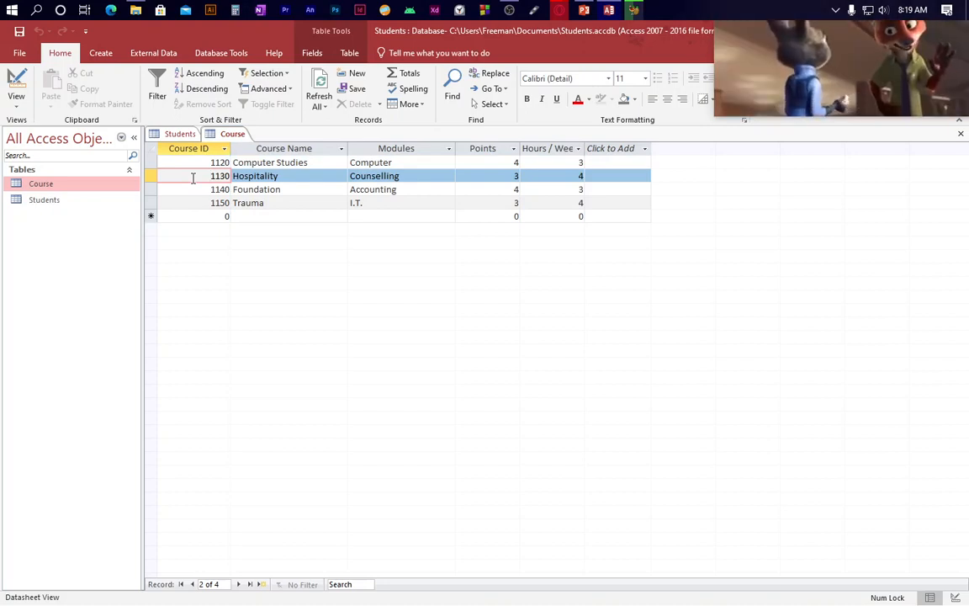
click(185, 189)
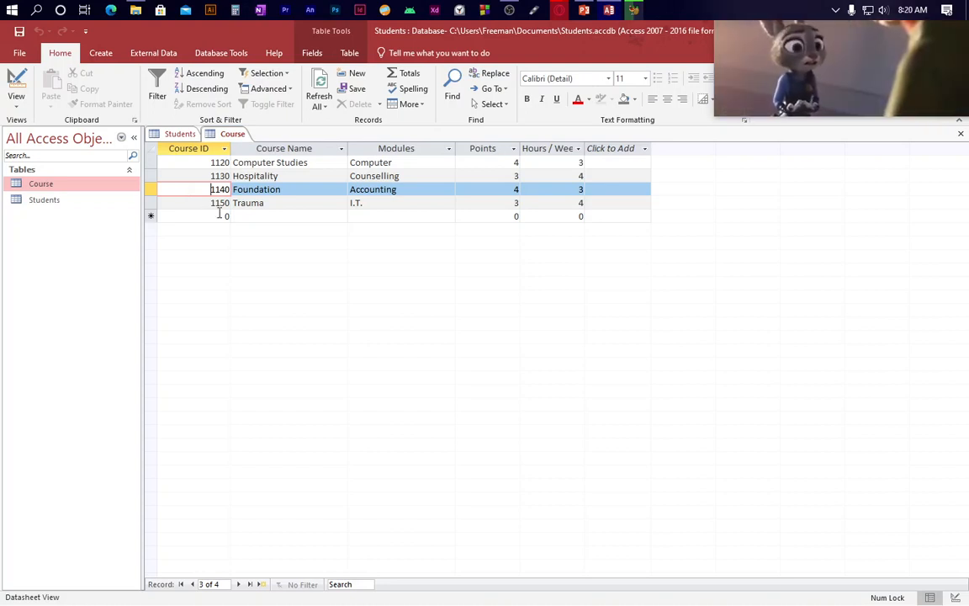
double_click(100, 200)
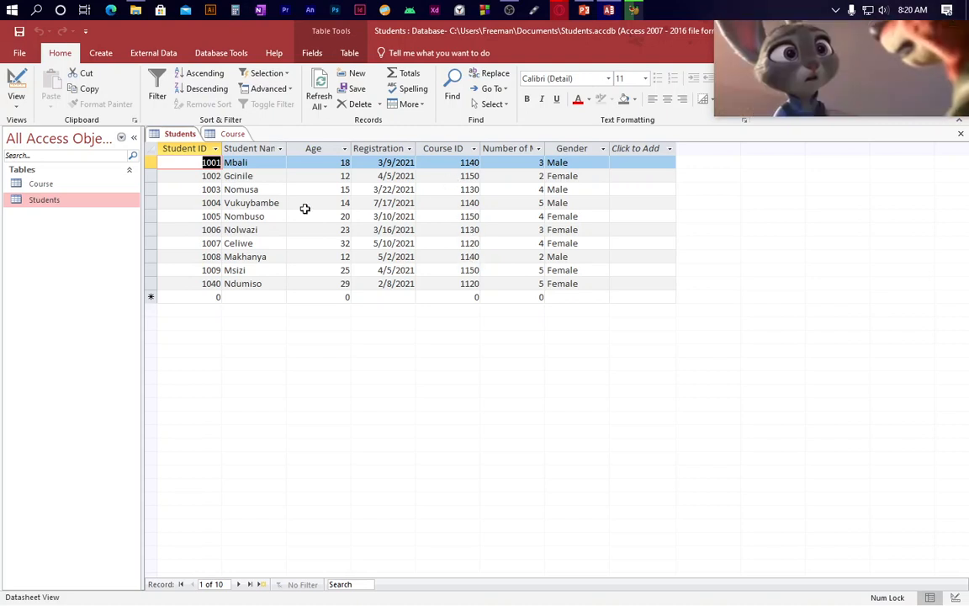
click(231, 135)
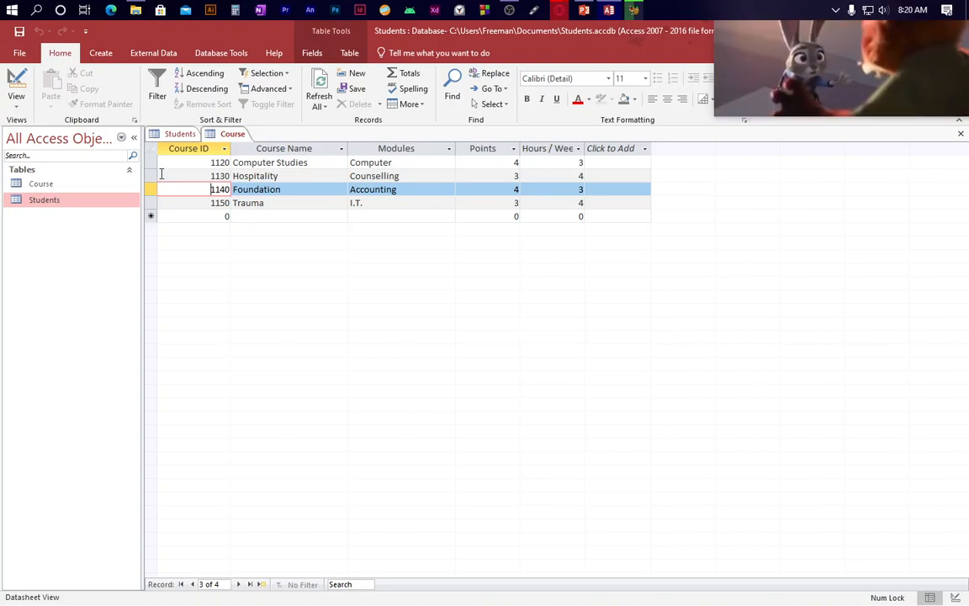
click(164, 175)
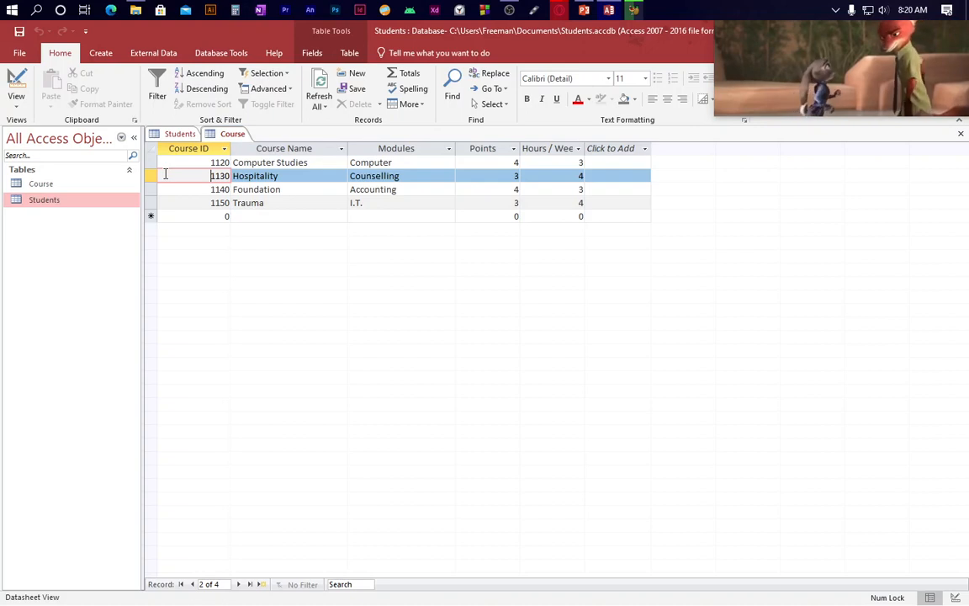
click(50, 185)
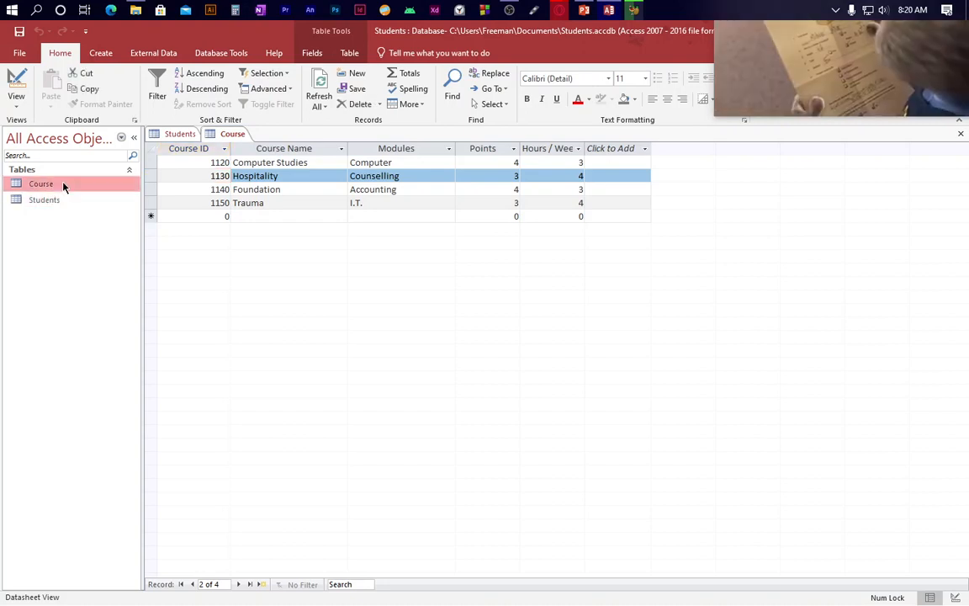
- Close the open Course and Students tables
right_click(238, 136)
click(251, 141)
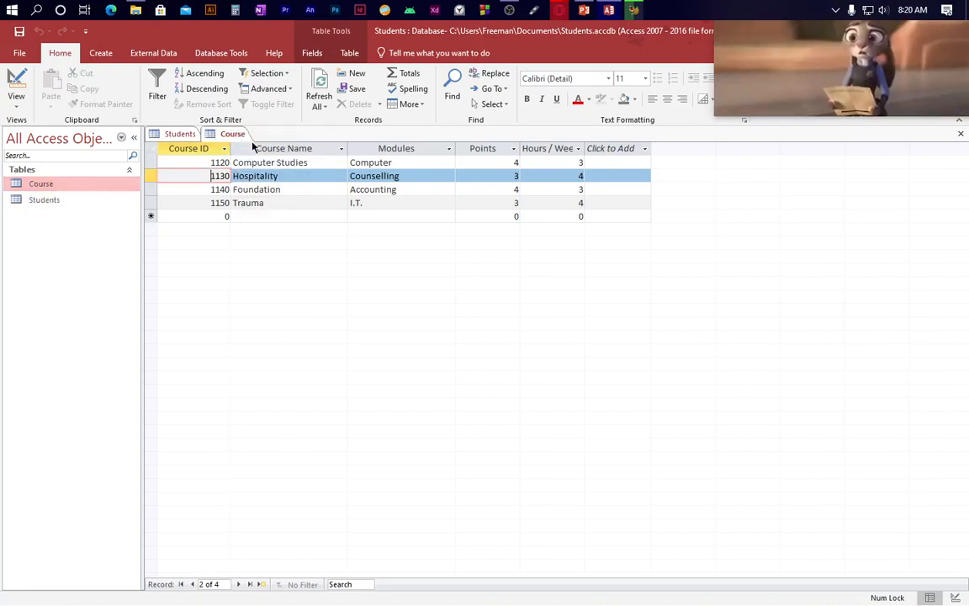
click(226, 134)
right_click(225, 135)
click(244, 155)
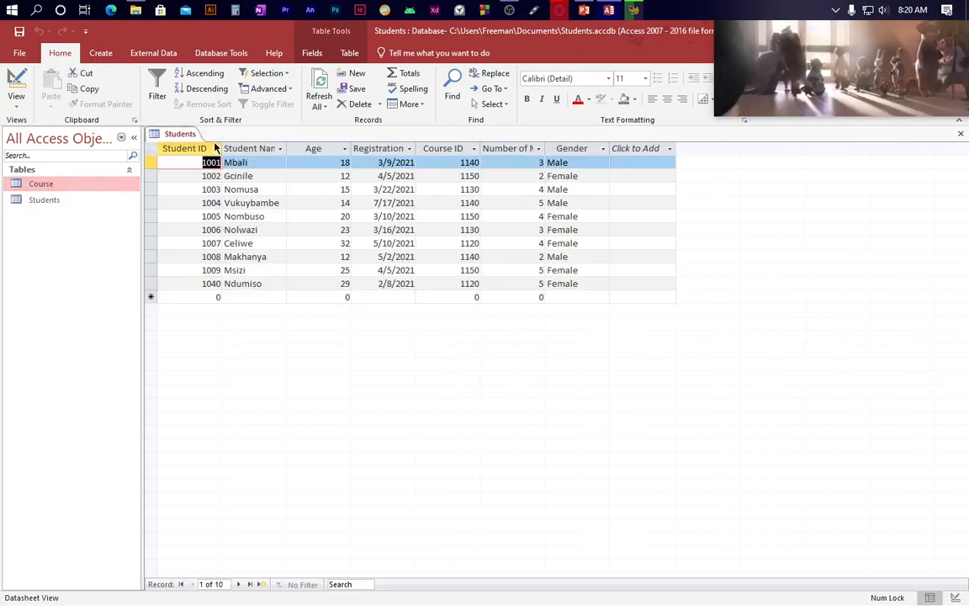
right_click(184, 134)
click(205, 159)
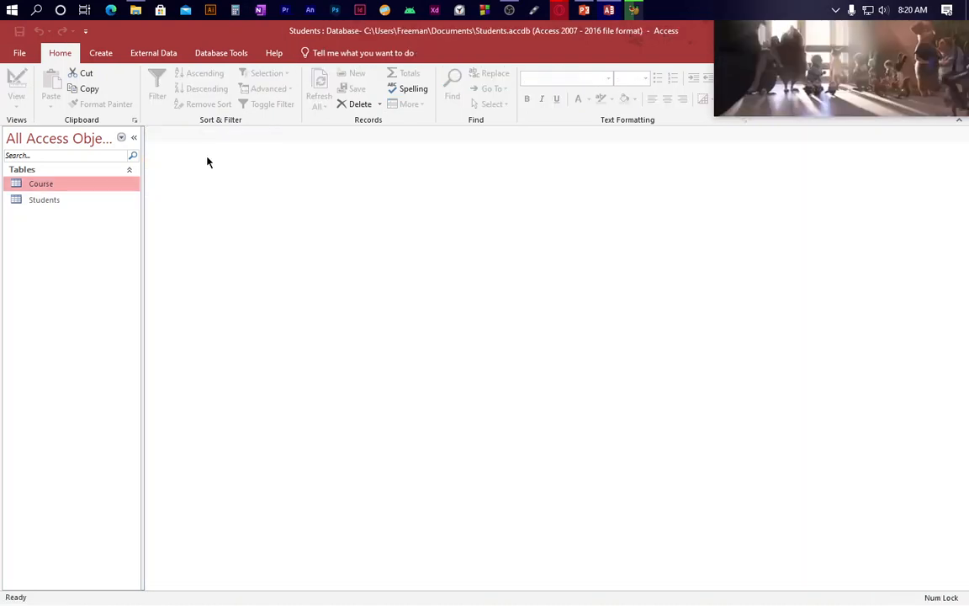
- Open the database's Relationships window
click(202, 55)
click(157, 92)
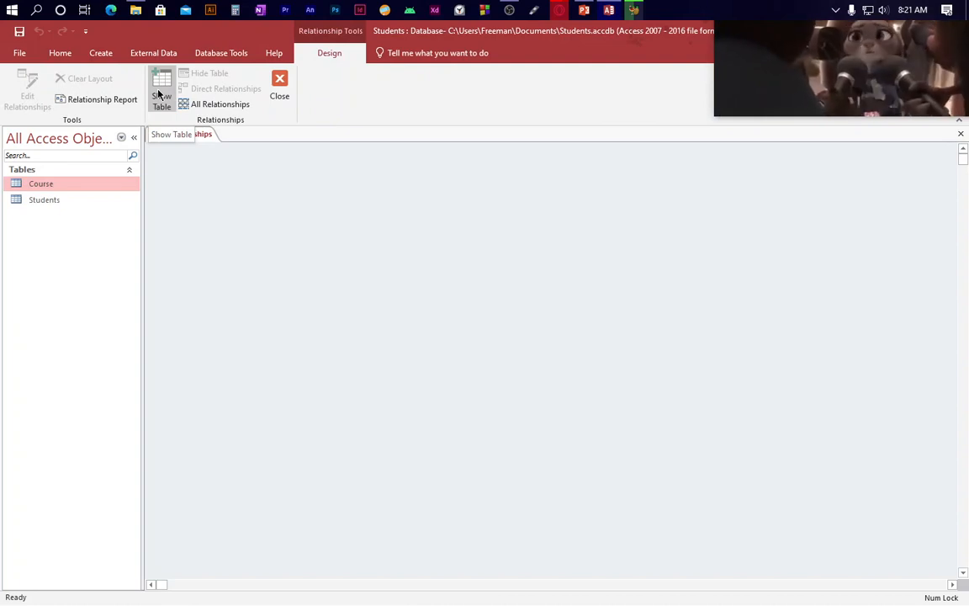
click(223, 55)
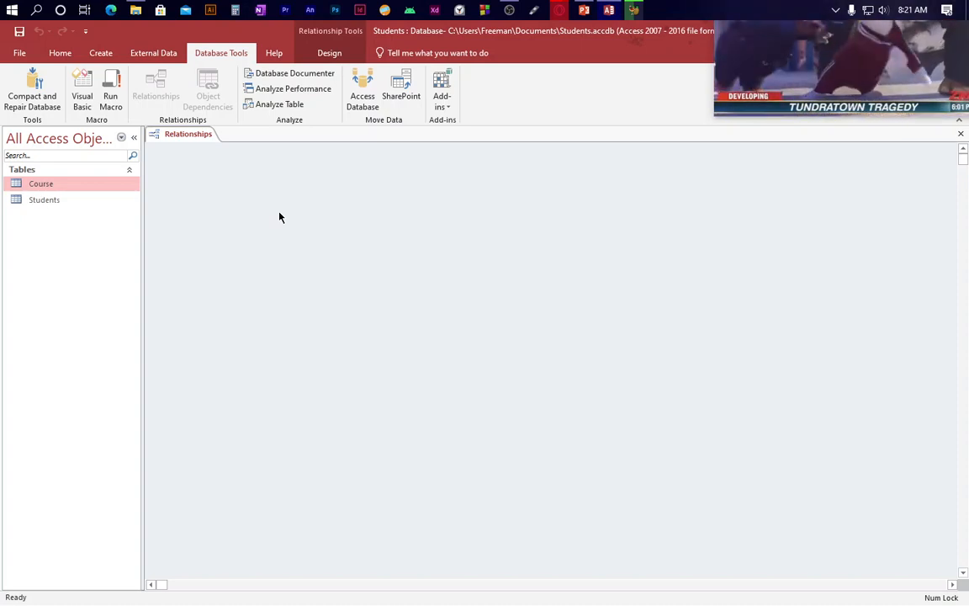
- Add the Course and Students tables to the relationships layout
right_click(322, 193)
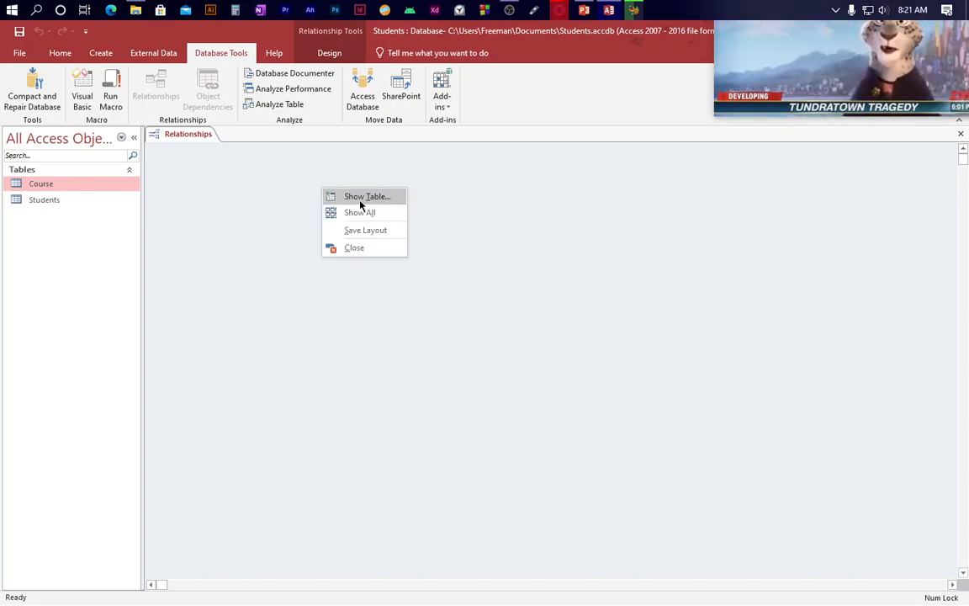
click(359, 197)
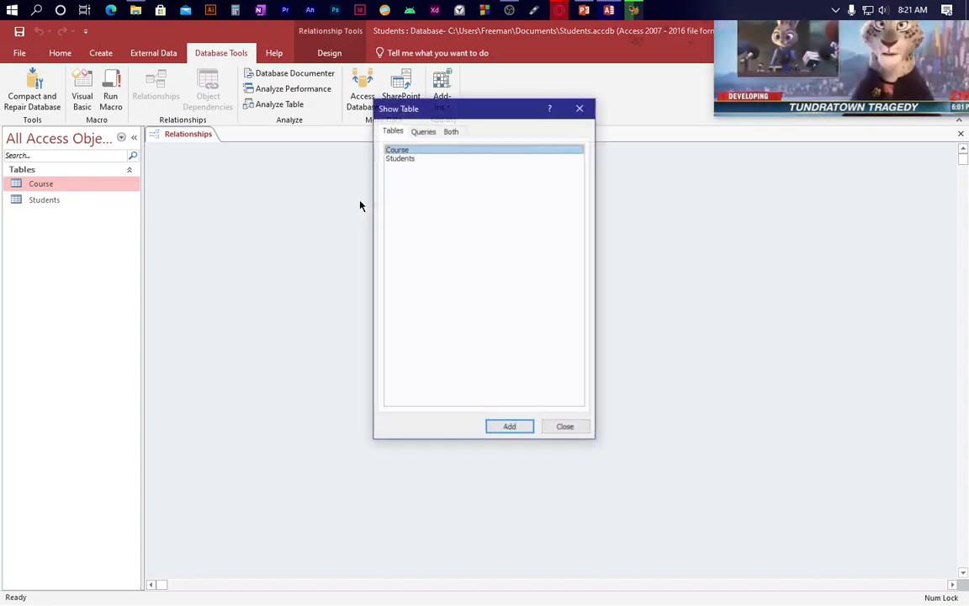
click(418, 159)
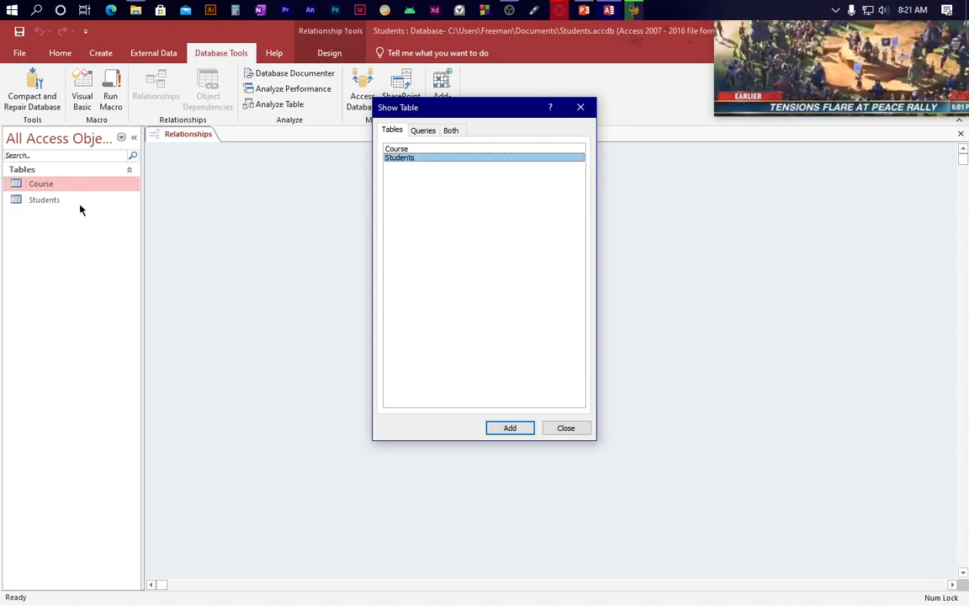
click(434, 149)
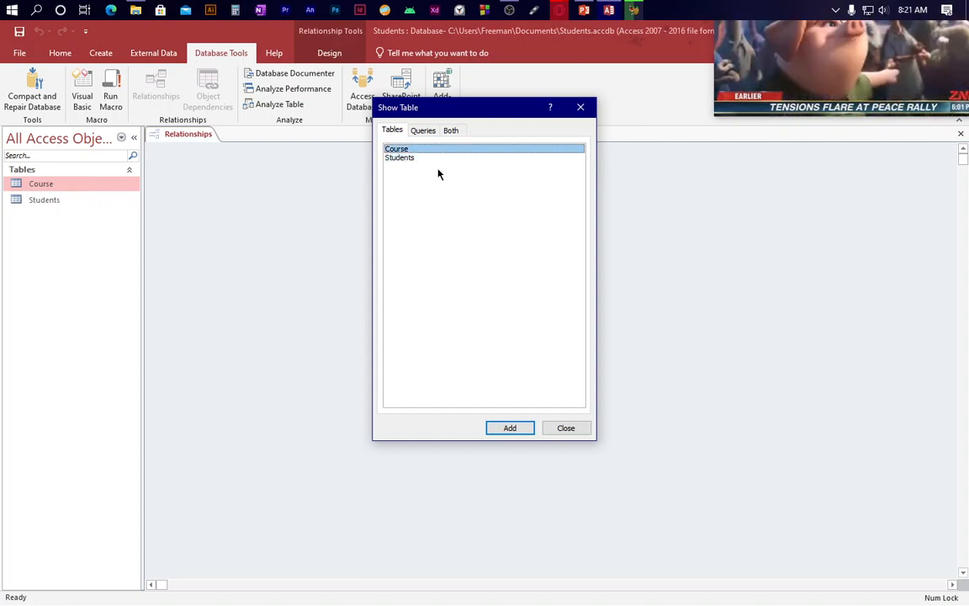
shift+click(435, 158)
click(511, 429)
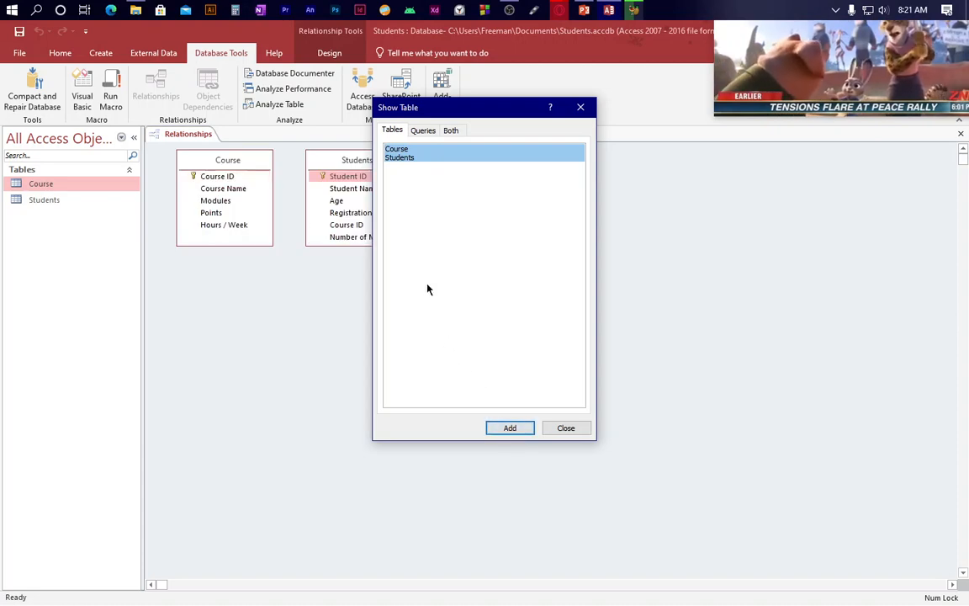
click(567, 428)
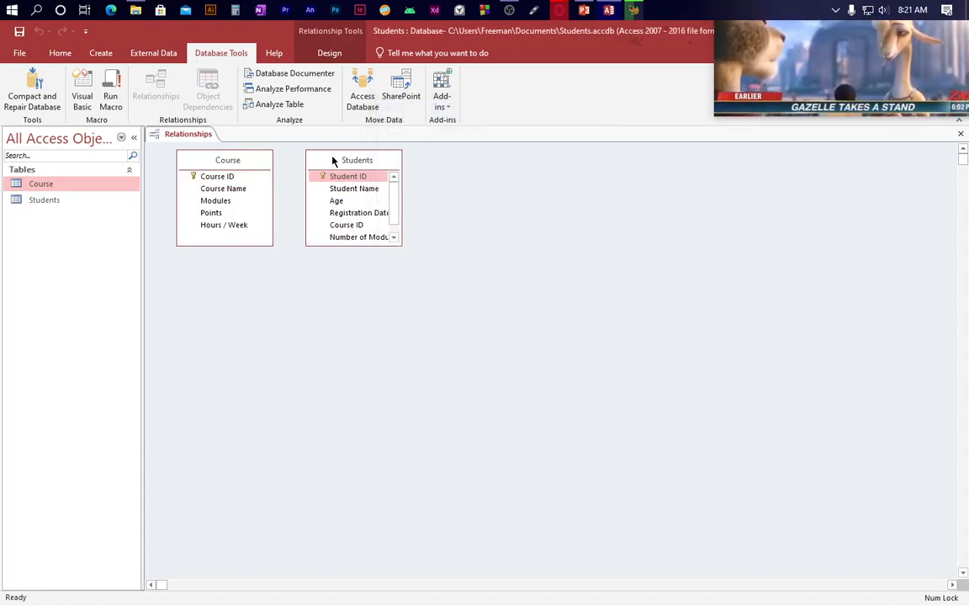
- Move Students away from Course and relate their Course ID fields, enforcing referential integrity with cascading updates and deletes
drag(331, 158, 420, 164)
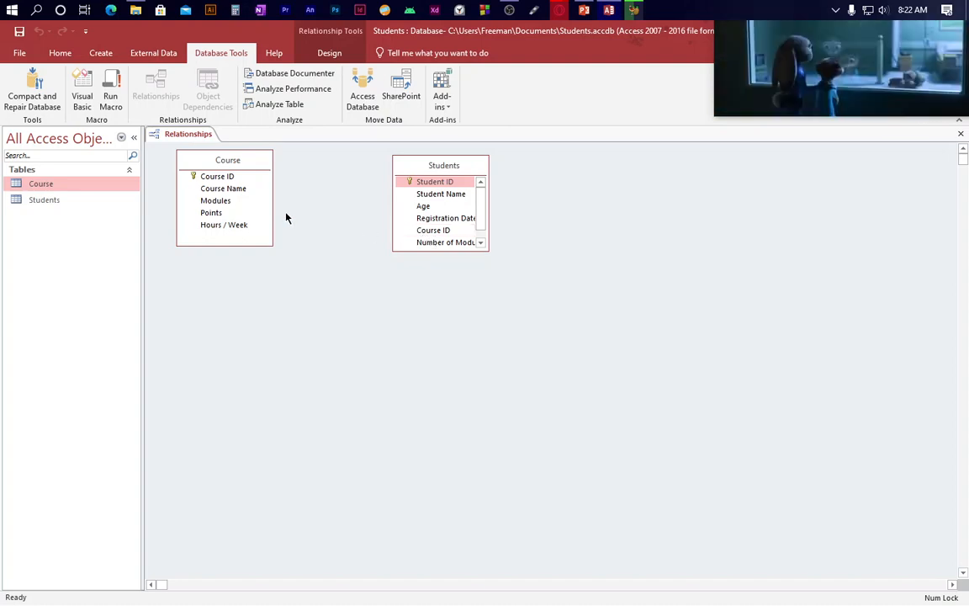
drag(250, 180, 412, 223)
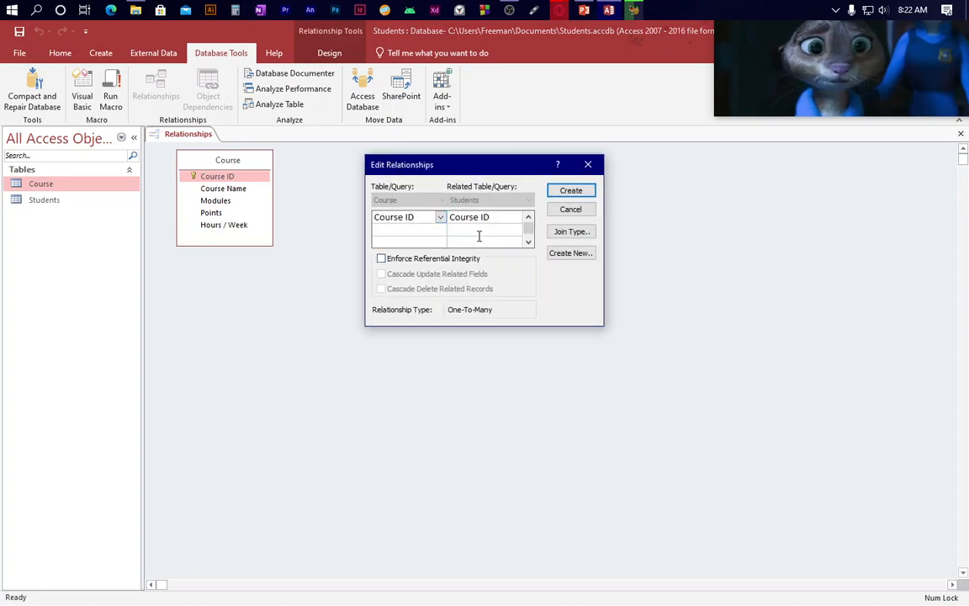
click(380, 259)
click(381, 273)
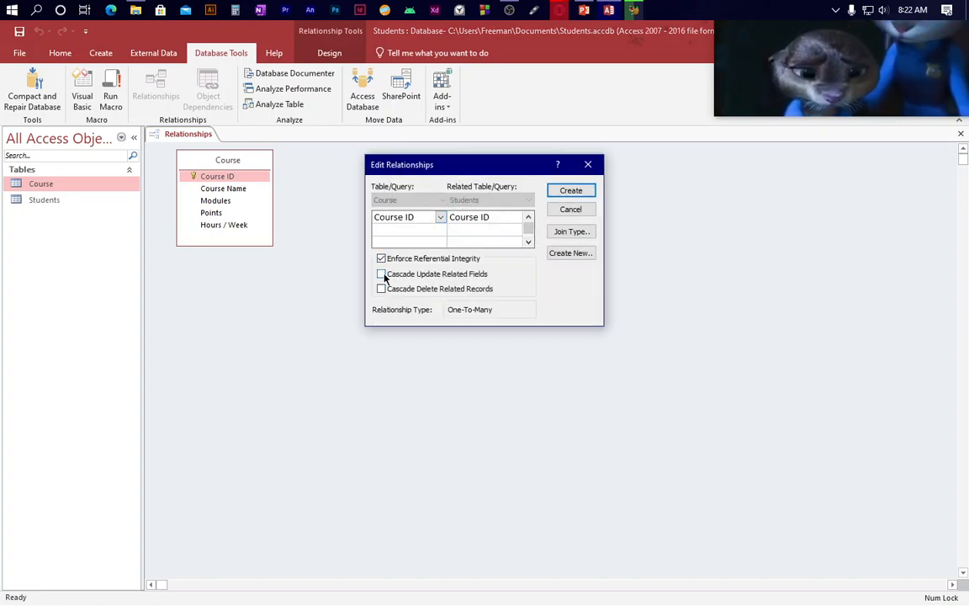
click(381, 289)
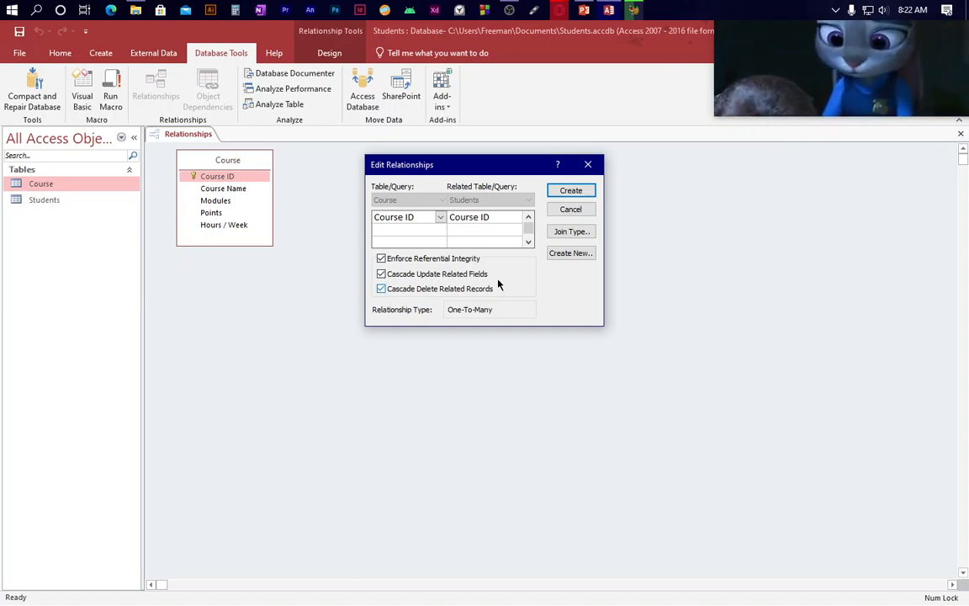
click(585, 191)
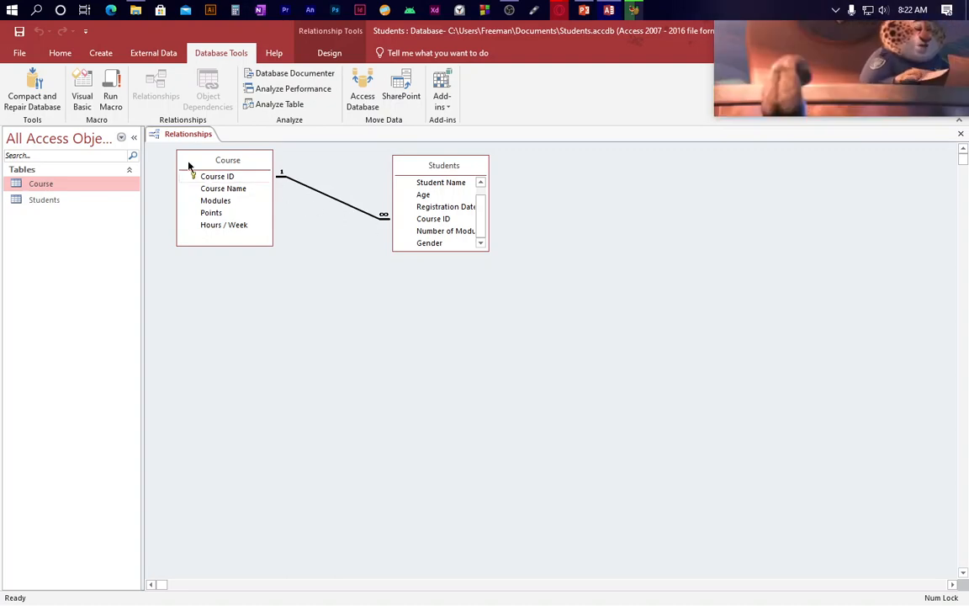
- Save and close the relationships layout
right_click(190, 136)
click(205, 145)
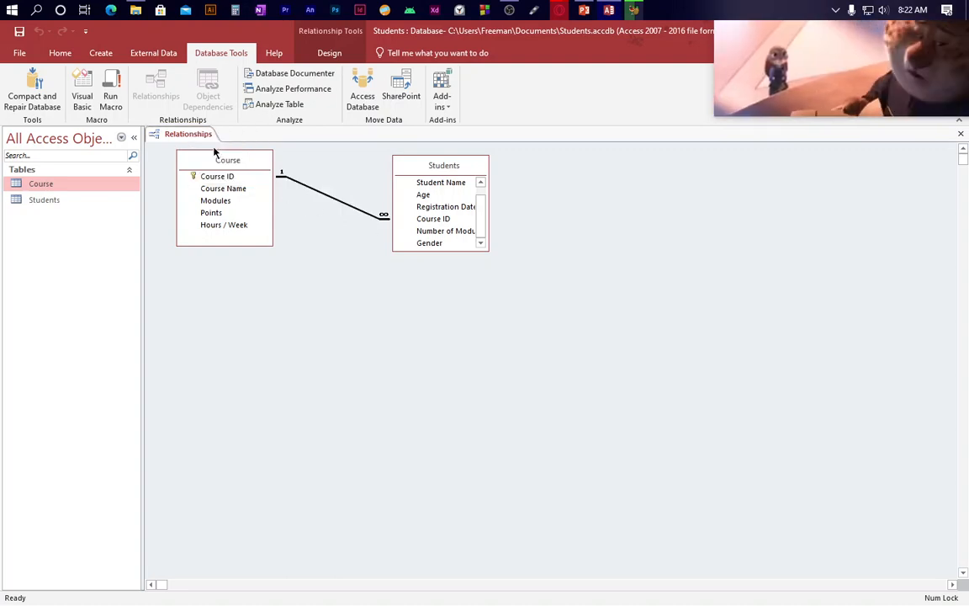
right_click(194, 135)
click(220, 156)
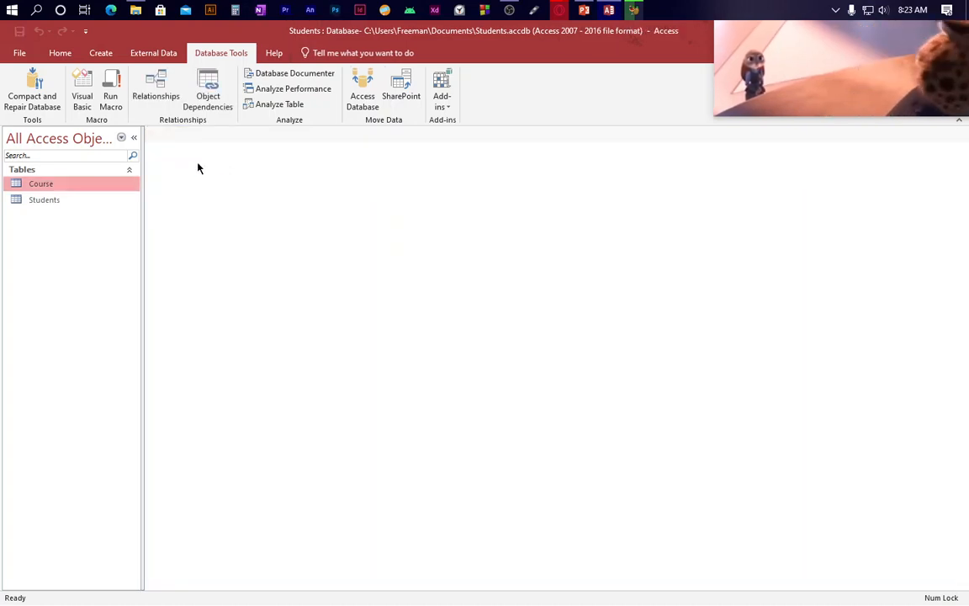
- Check the student records related to Computer Studies in the Course table, and open the Students table for comparison
double_click(61, 190)
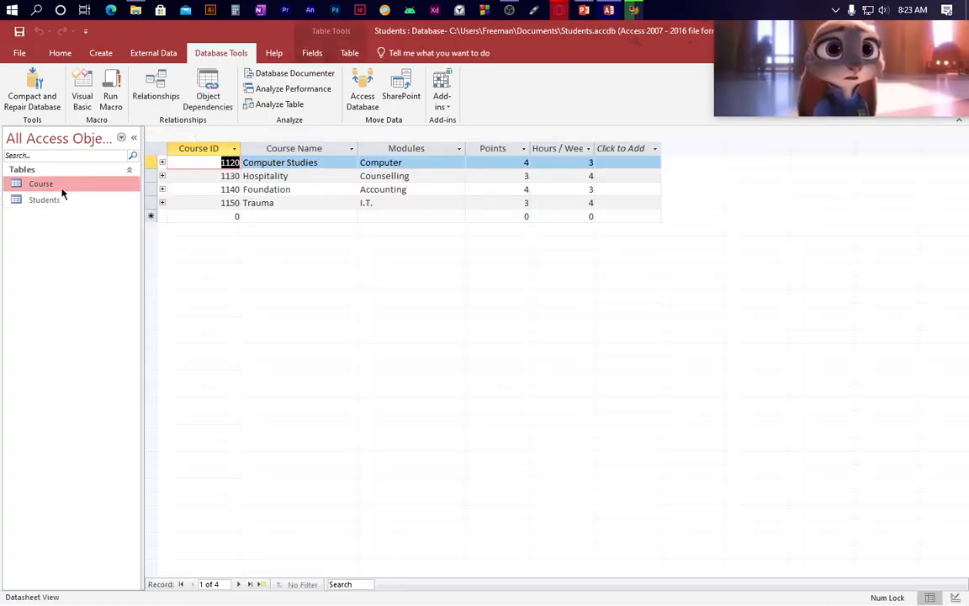
click(314, 175)
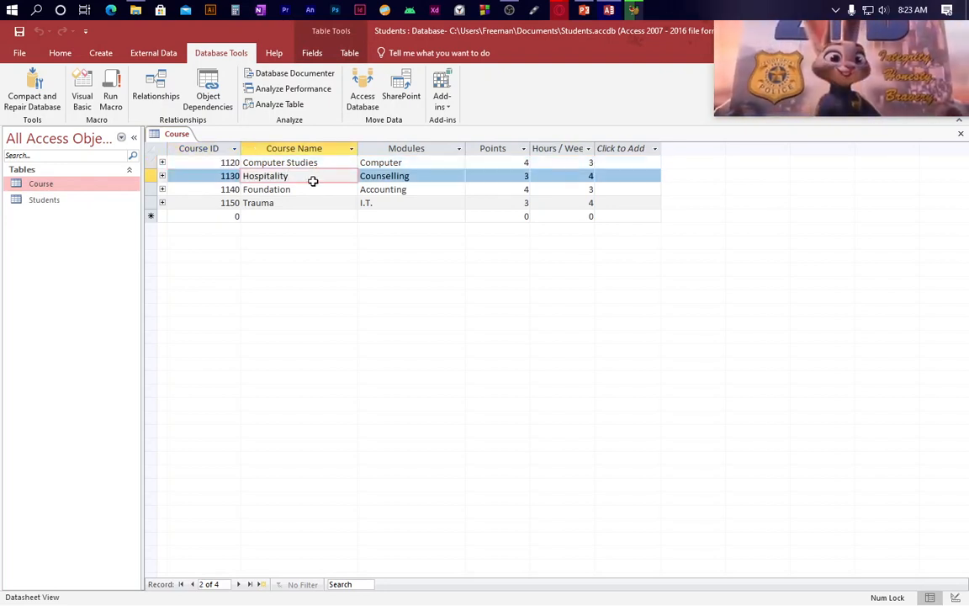
click(162, 163)
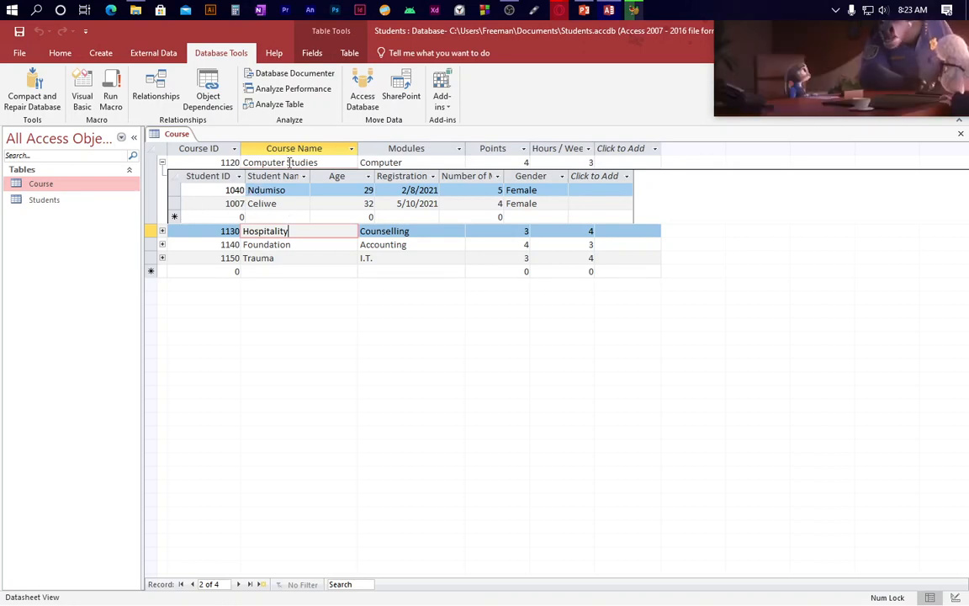
click(163, 163)
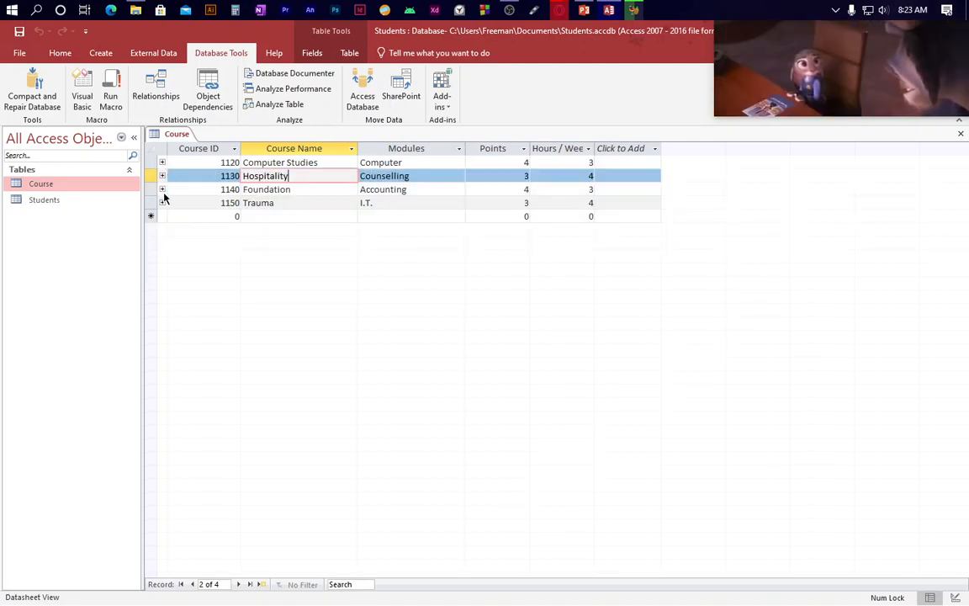
double_click(48, 200)
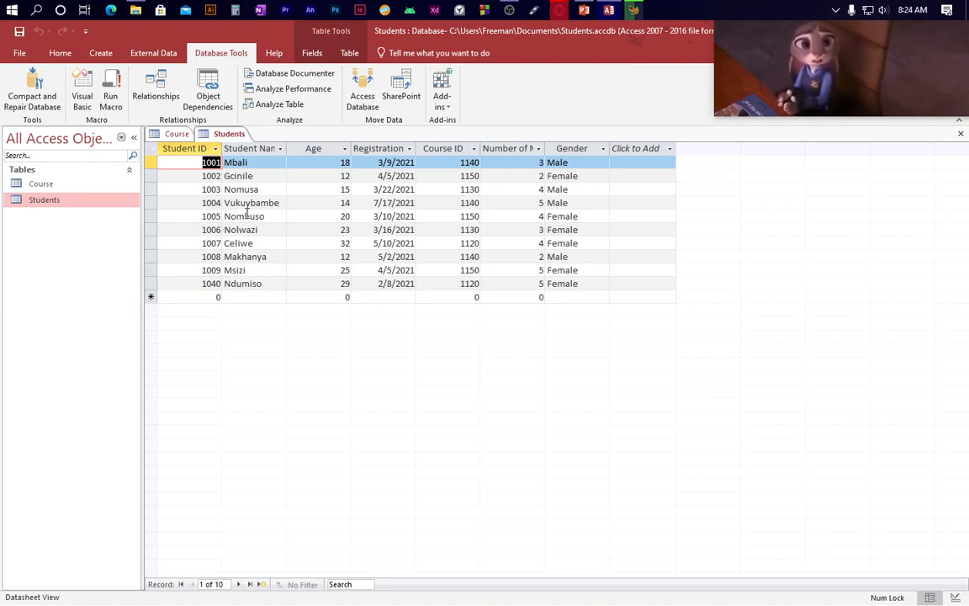
- Close the Students table and check the student records related to Foundation, Trauma and Hospitality in the Course table, leaving every course row collapsed
right_click(232, 136)
click(253, 160)
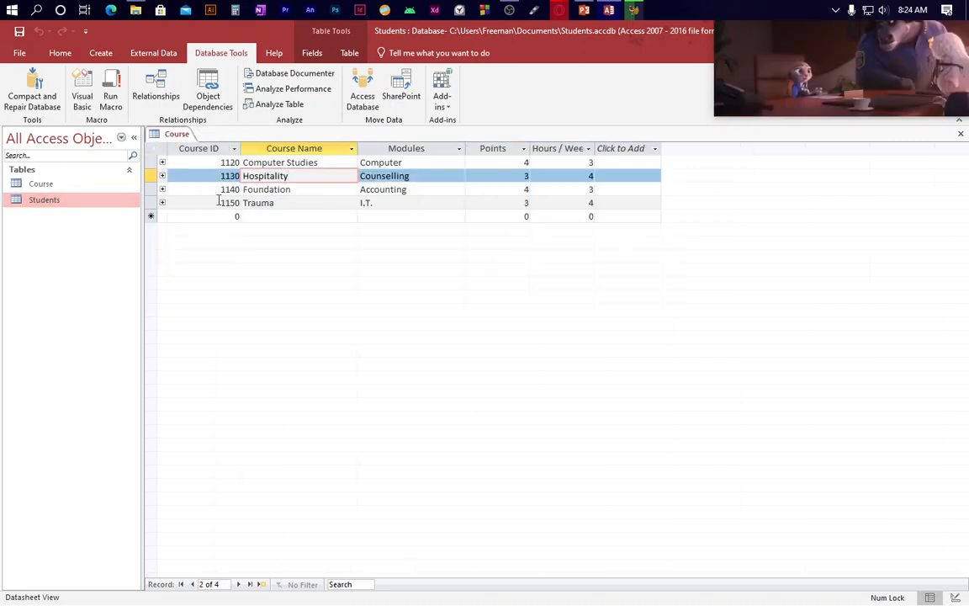
click(162, 190)
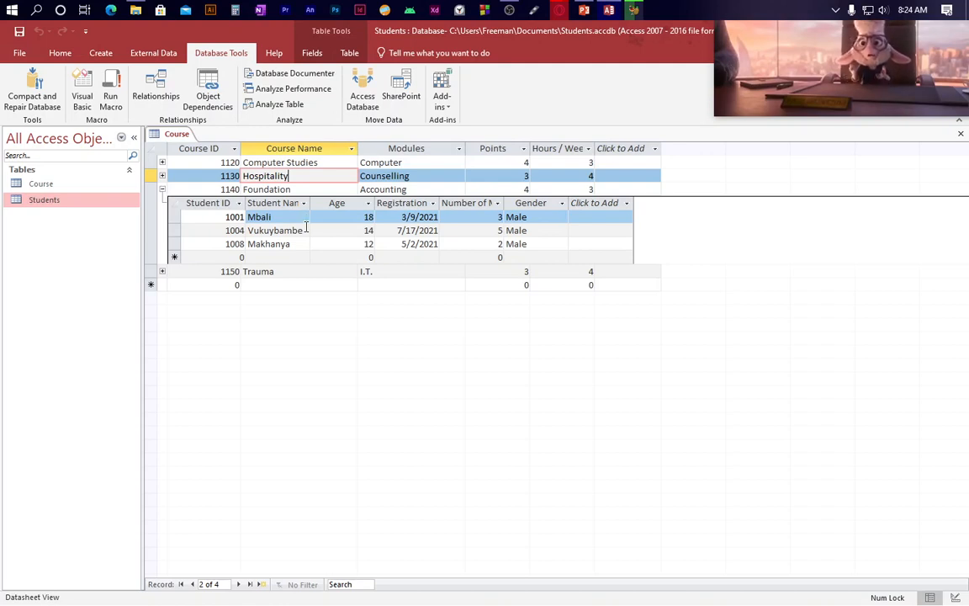
click(163, 189)
click(162, 202)
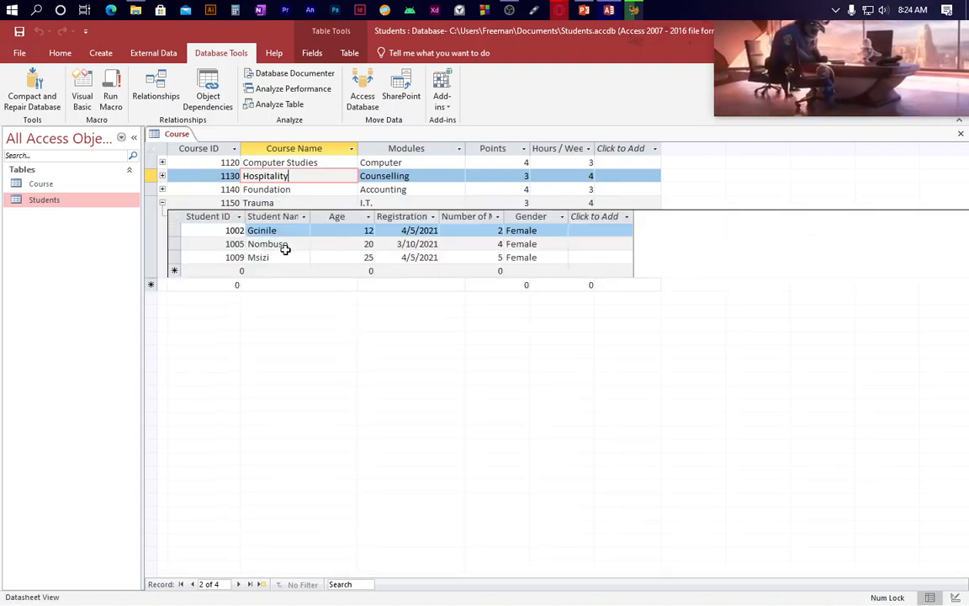
click(162, 176)
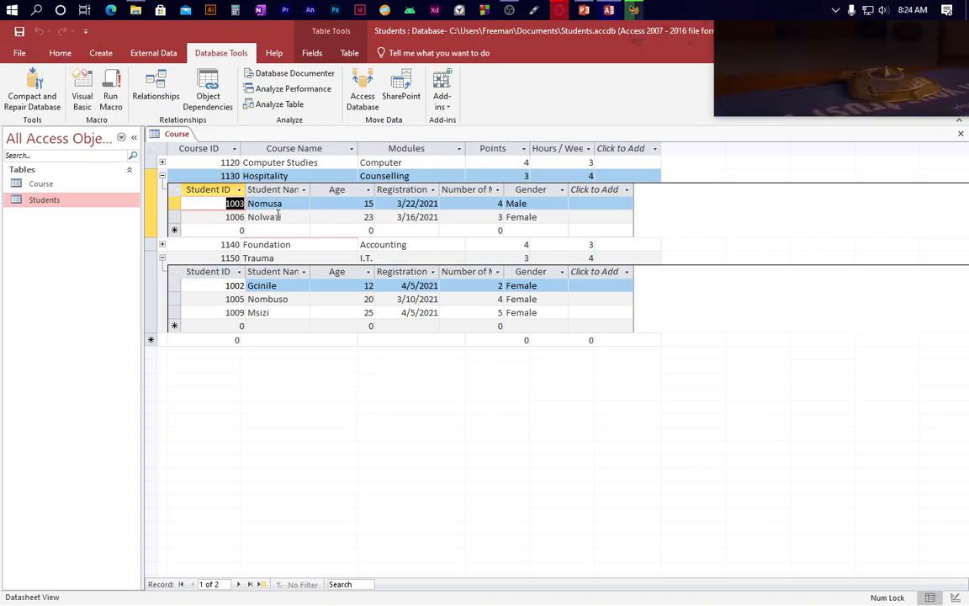
click(162, 175)
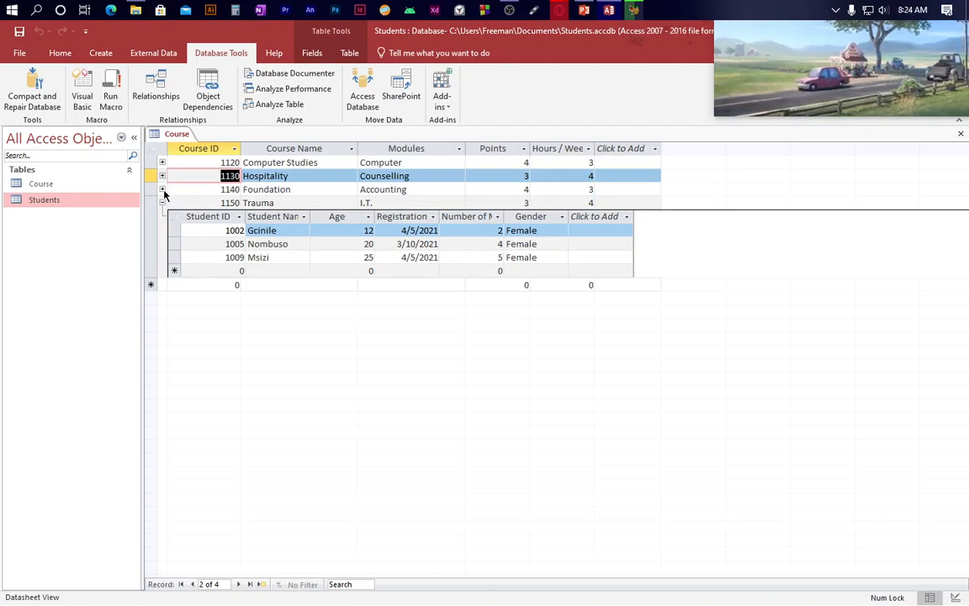
click(162, 203)
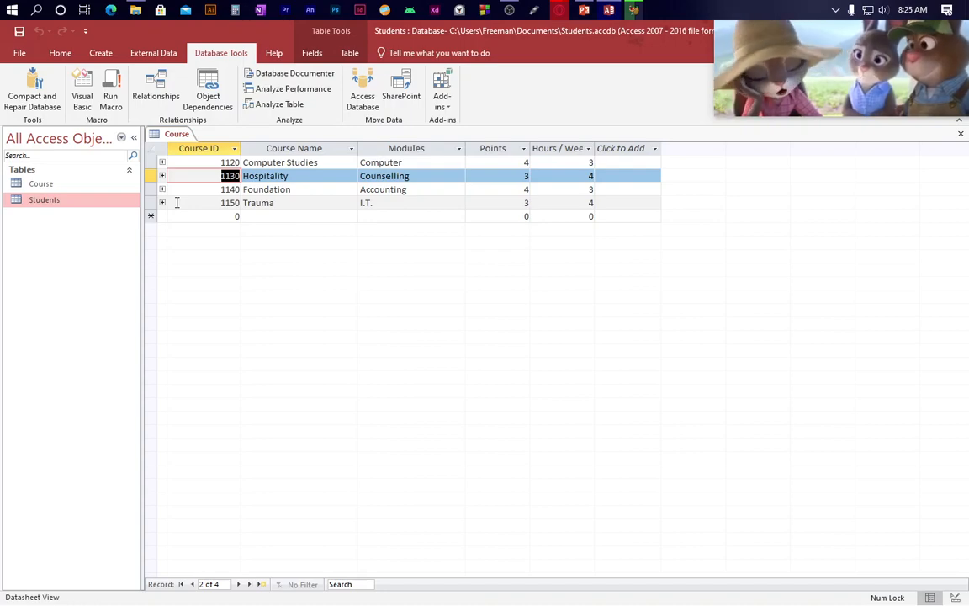
key(alt+Tab)
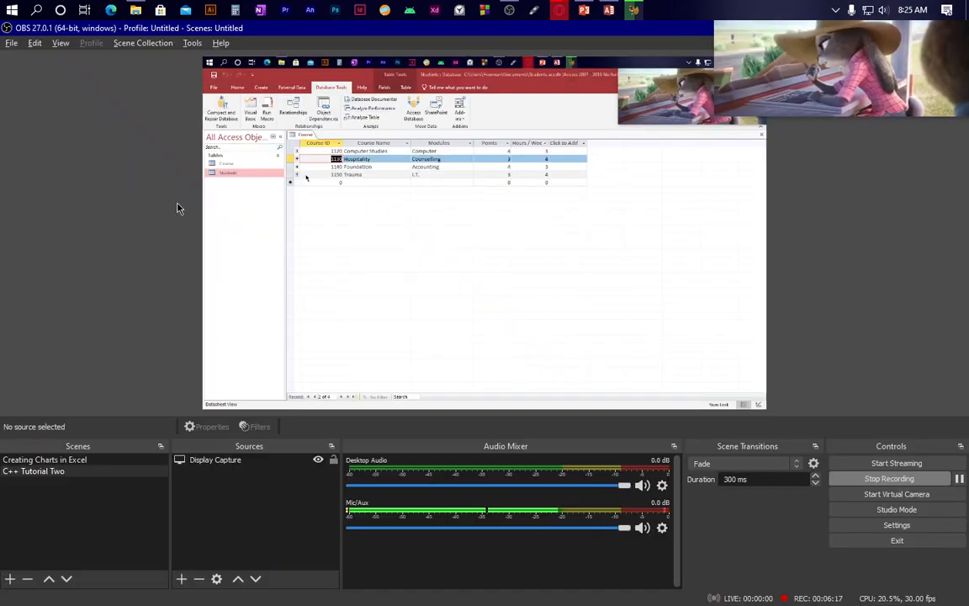